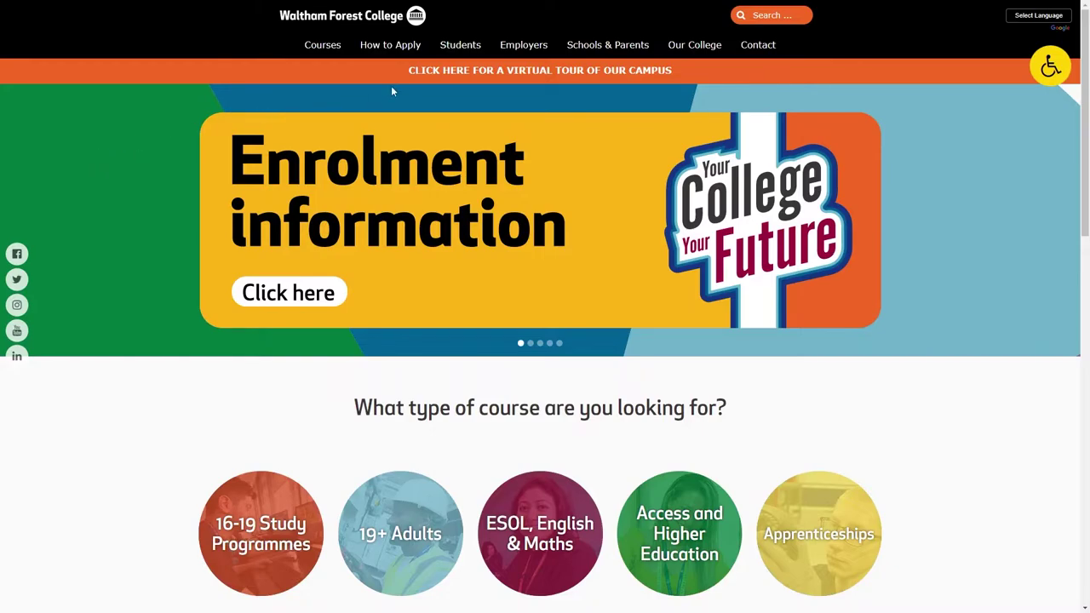
Step: Open the college's Students > Financial Support page and scroll down to the bursary application link
mouse_move(458, 48)
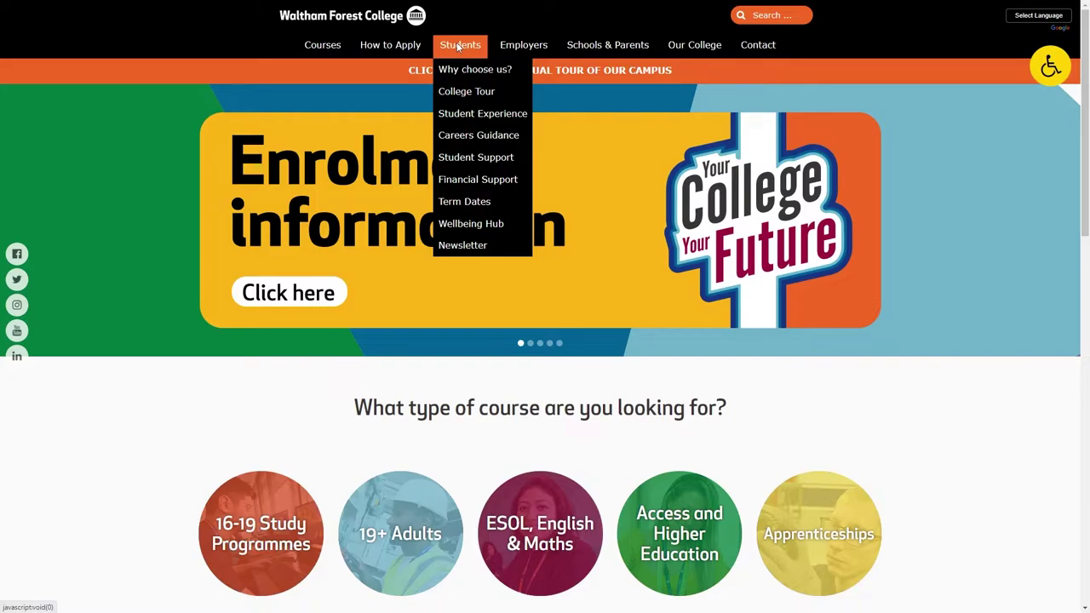
left_click(464, 179)
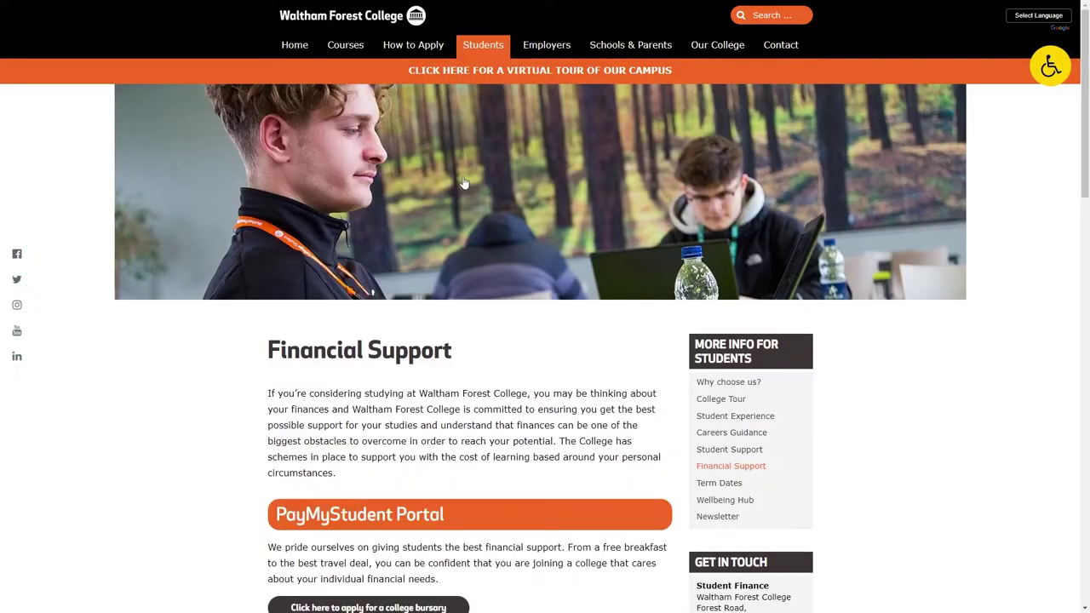
scroll(453, 177, "down", 2)
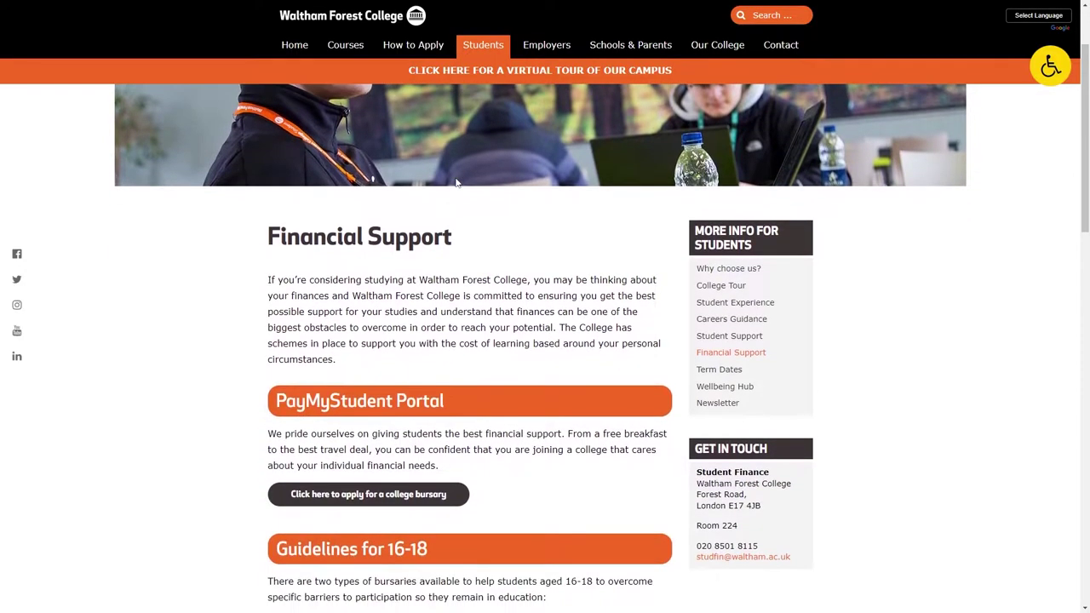
scroll(457, 182, "down", 1)
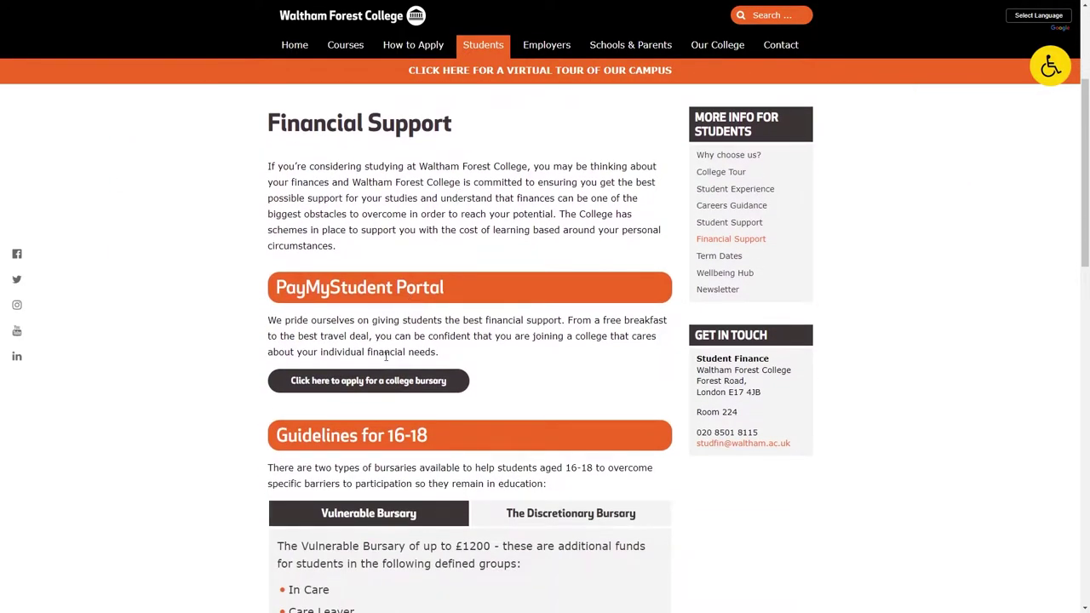
Step: Follow the bursary link and log in with the student number, date of birth and password
left_click(379, 384)
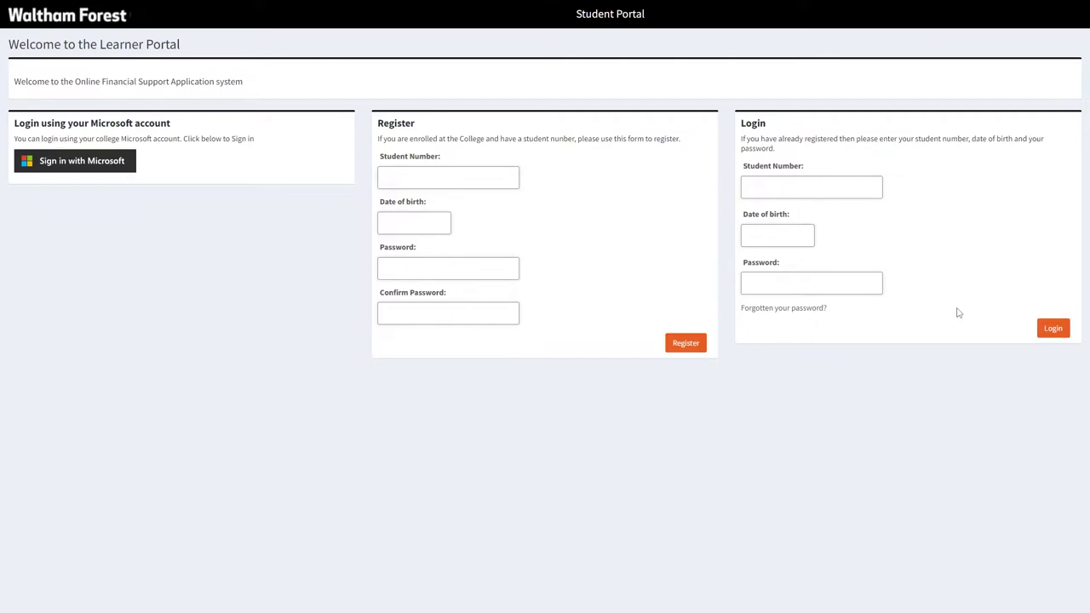
left_click(867, 190)
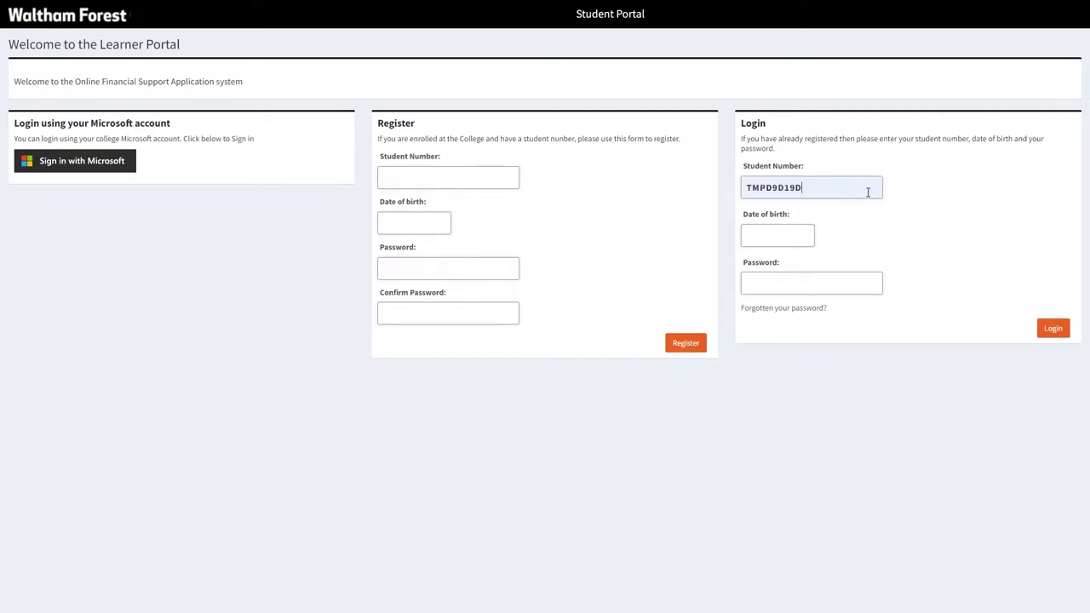
left_click(807, 235)
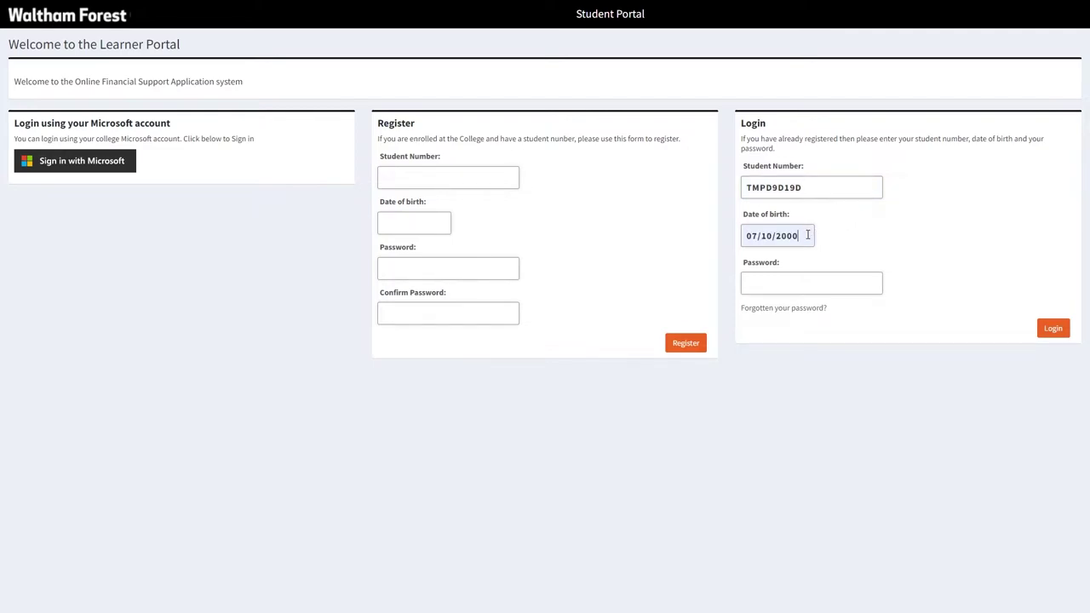
left_click(808, 281)
type("••••••••")
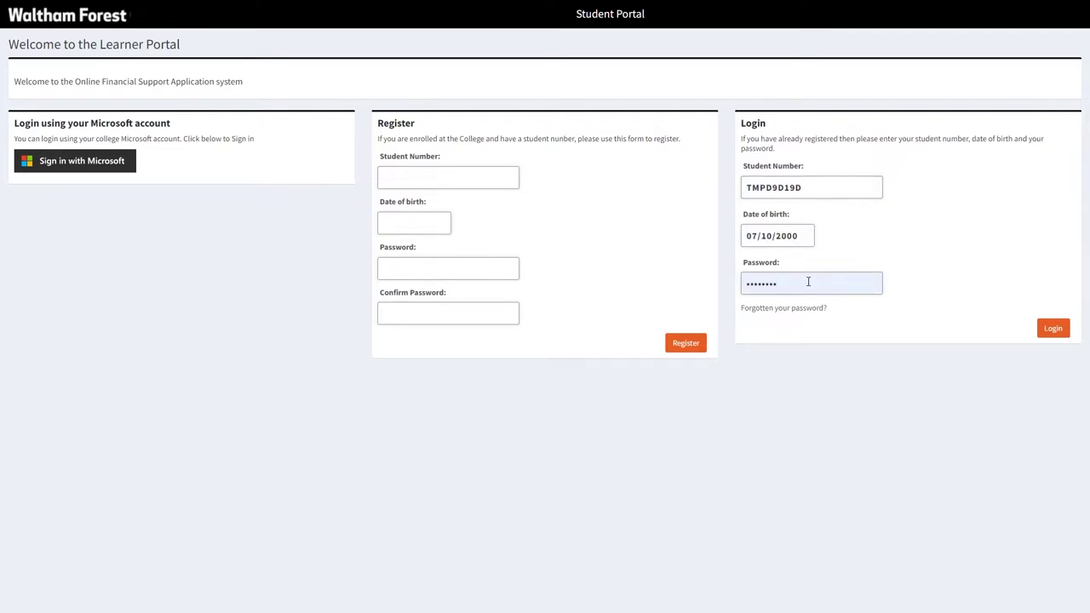
left_click(1054, 329)
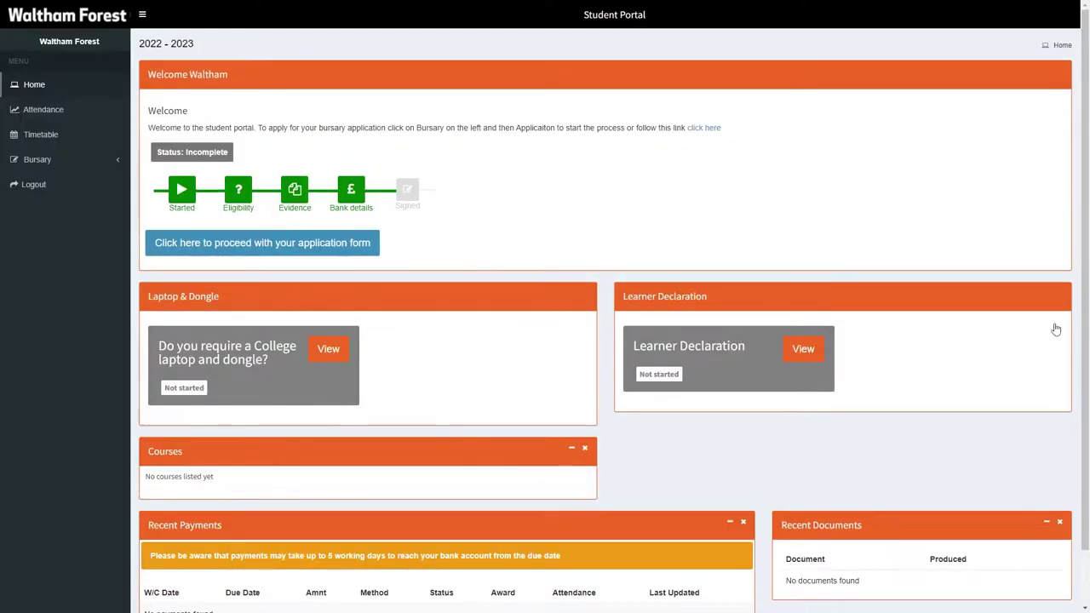
Step: Start the bursary form, accept the personal details and continue with no dependents added
left_click(330, 246)
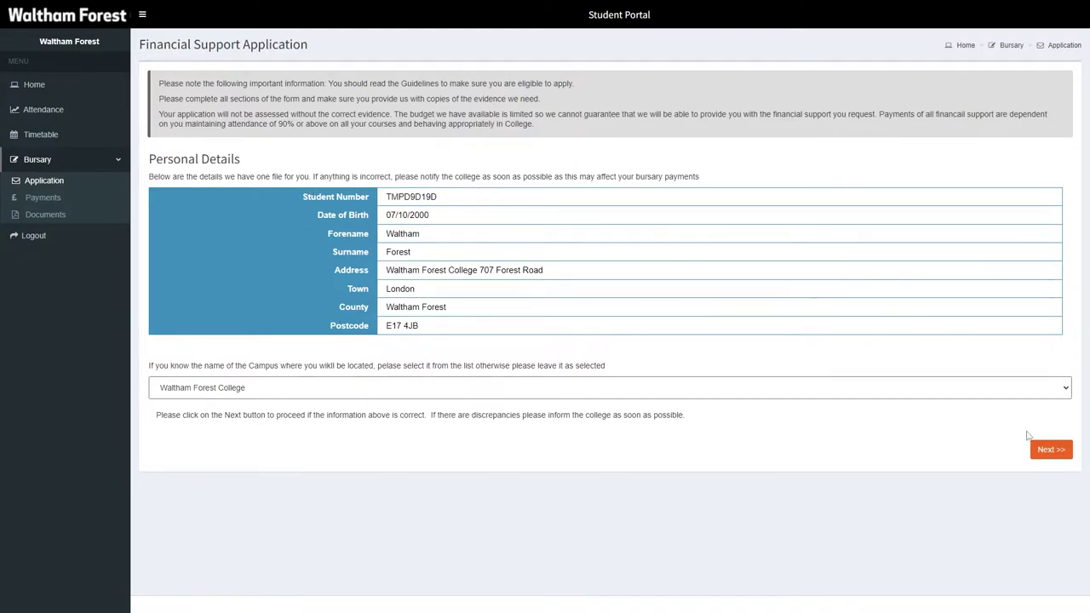
left_click(1041, 456)
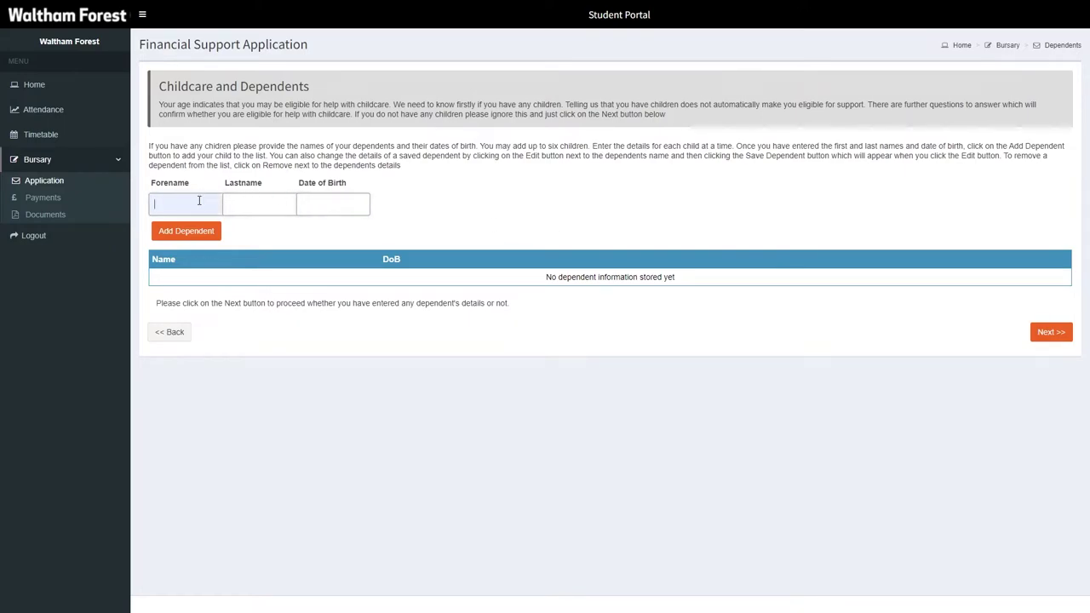
left_click(348, 209)
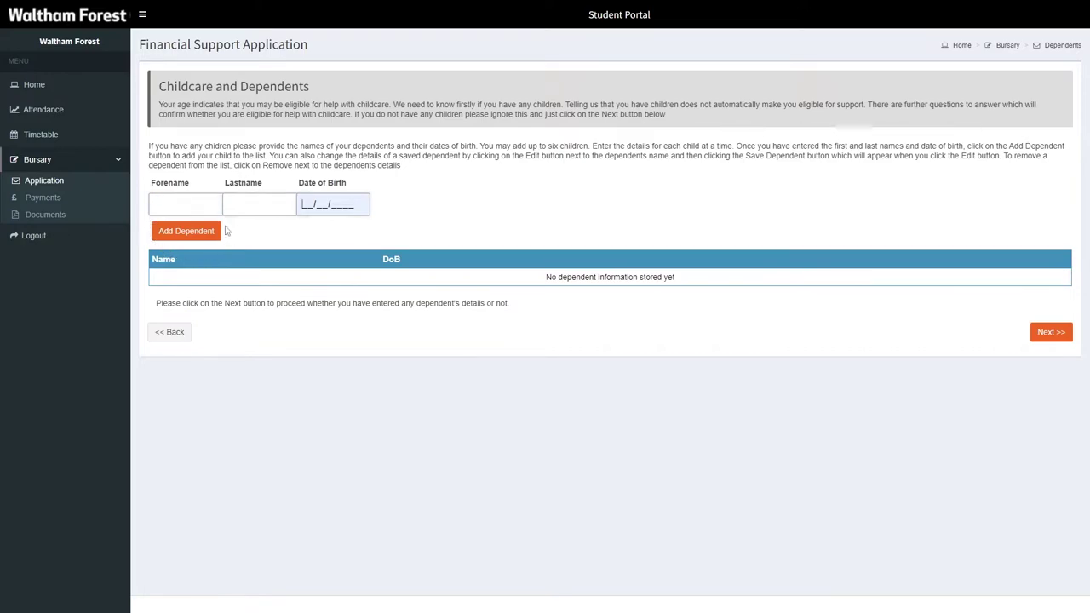
left_click(1039, 333)
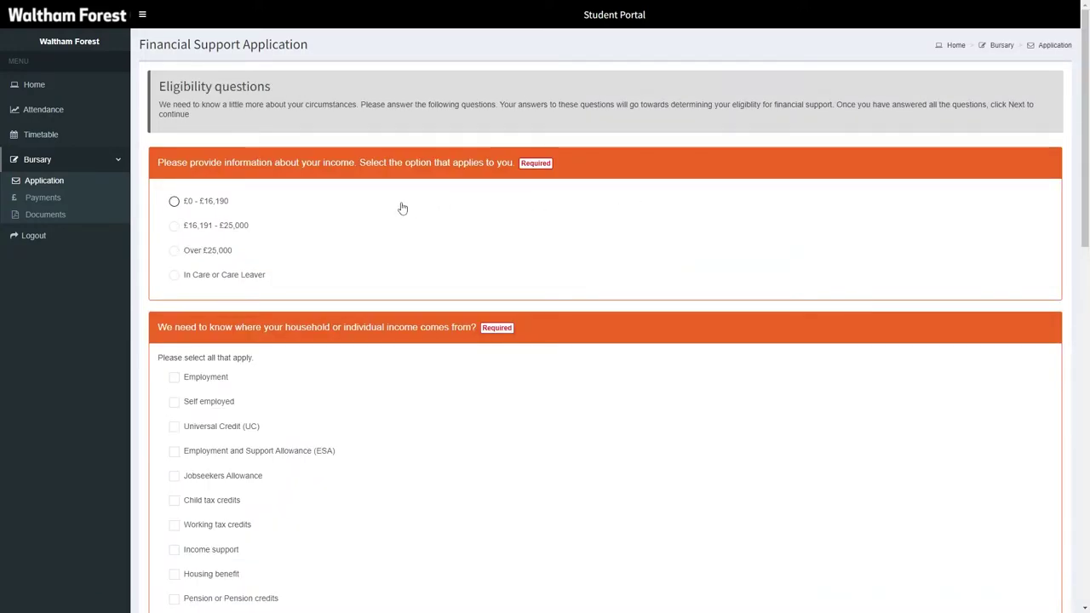
Step: Answer eligibility with £0 - £16,190 income, Universal Credit, and Yes to an Advanced Learner Loan
left_click(204, 202)
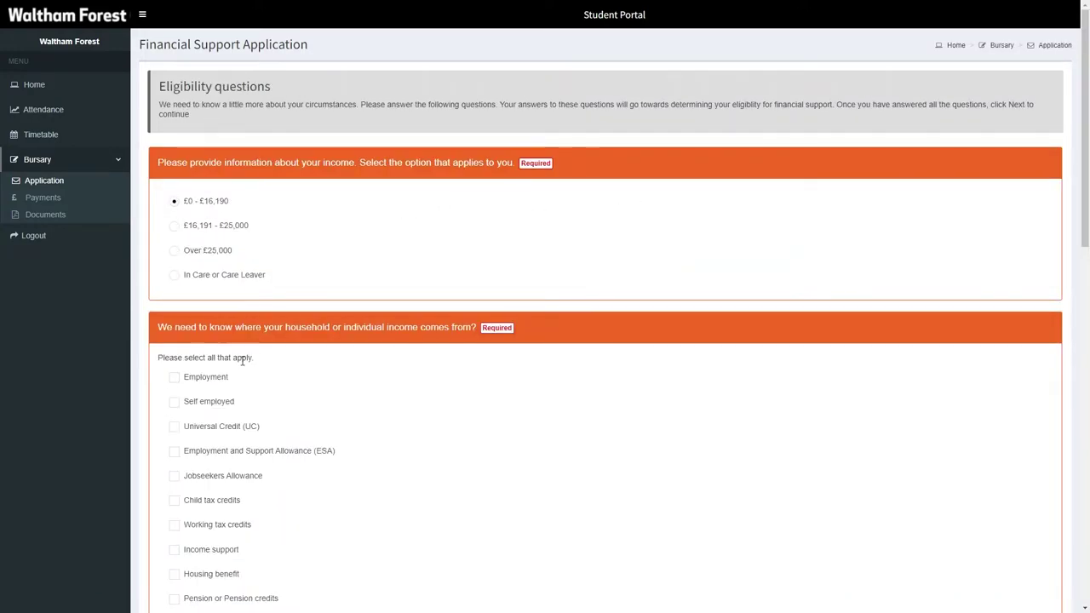
left_click(223, 428)
scroll(223, 430, "down", 3)
scroll(223, 430, "down", 10)
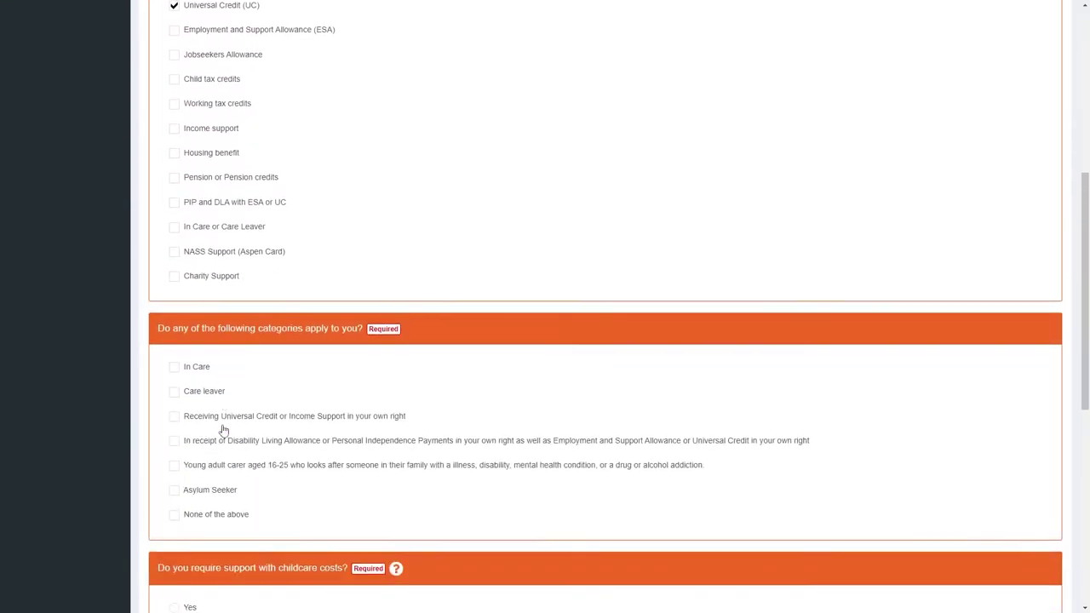
left_click(190, 441)
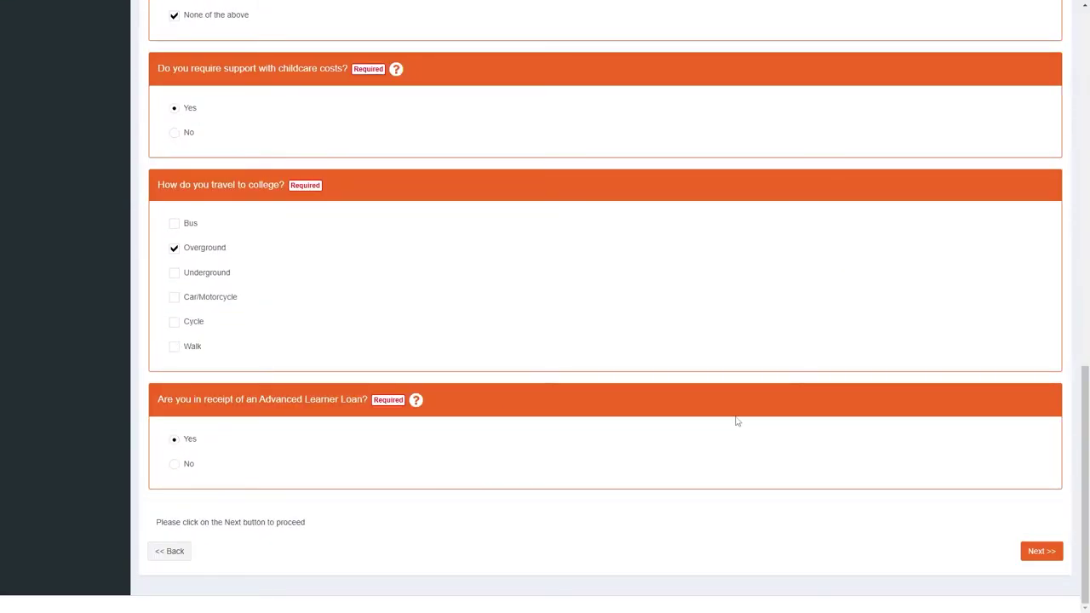
left_click(1042, 553)
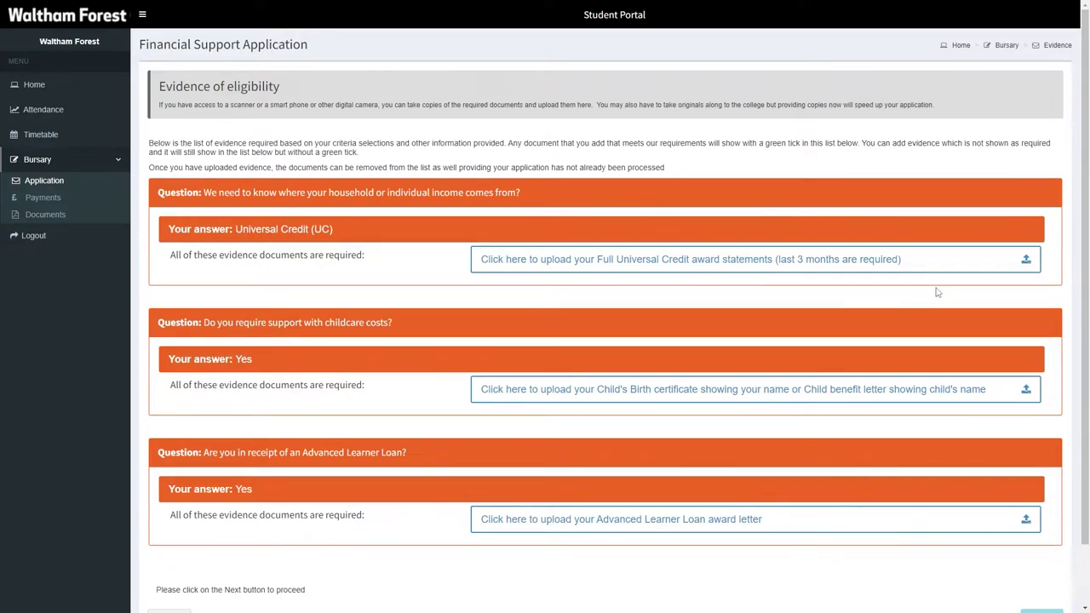
Step: Upload the Universal Credit award statement file and continue past the evidence page
left_click(1016, 264)
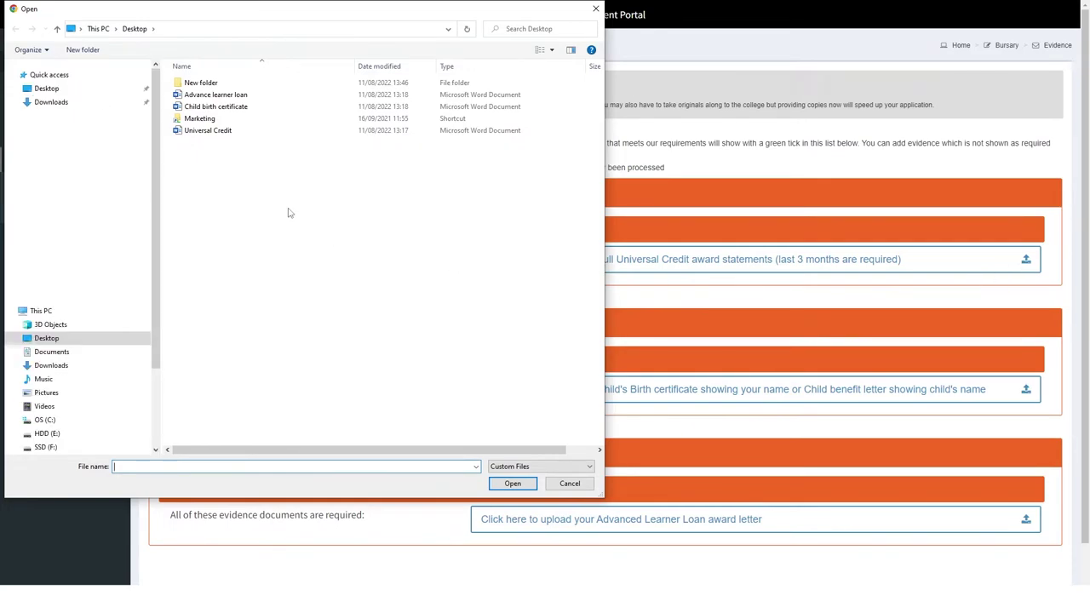
left_click(227, 132)
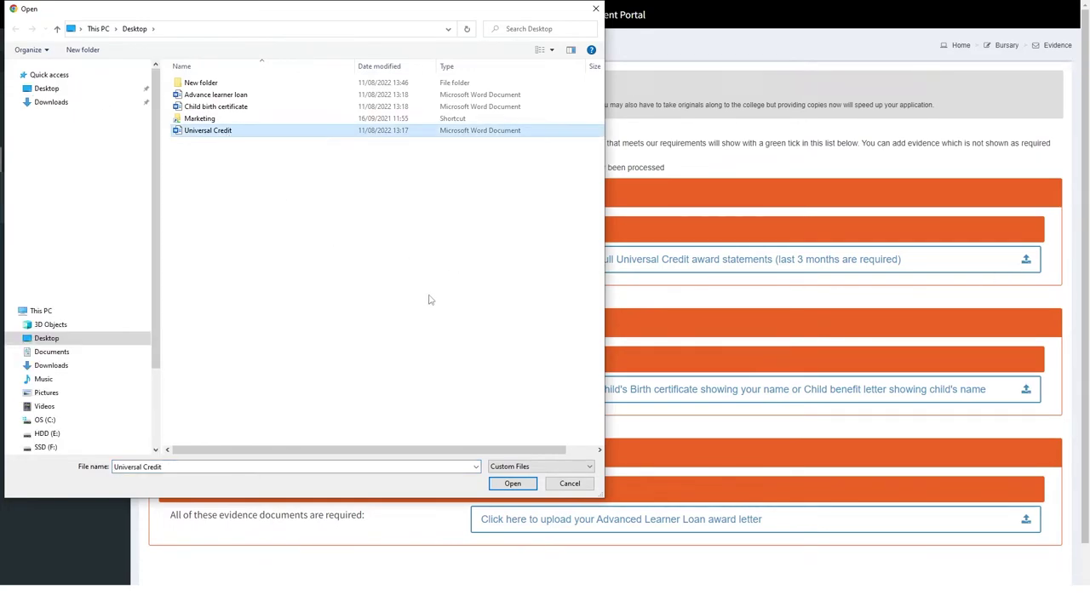
left_click(503, 484)
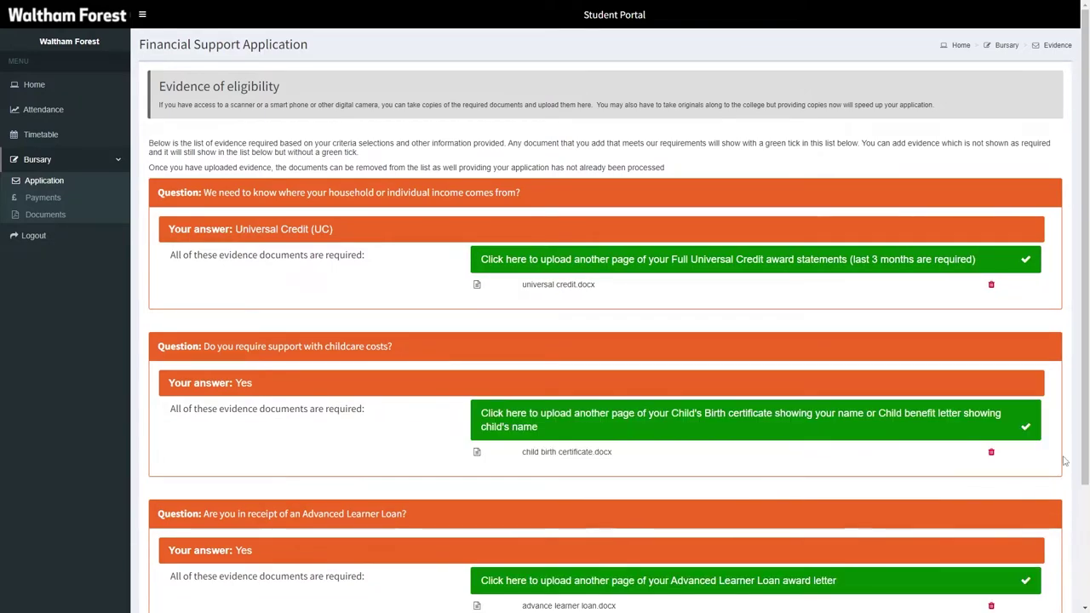
scroll(1063, 461, "down", 1)
scroll(1063, 461, "down", 1)
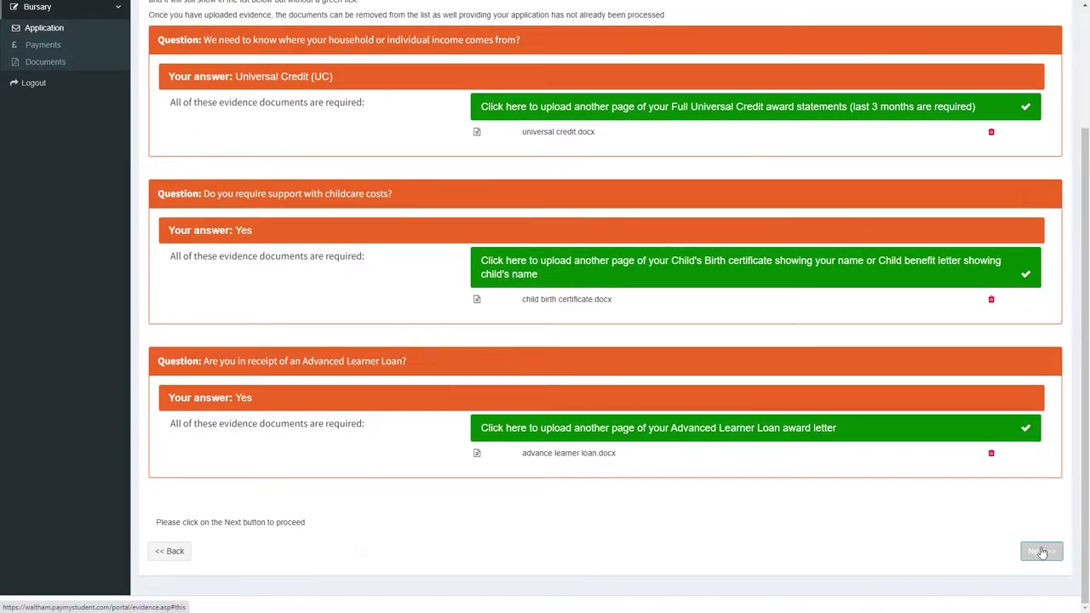
left_click(1040, 551)
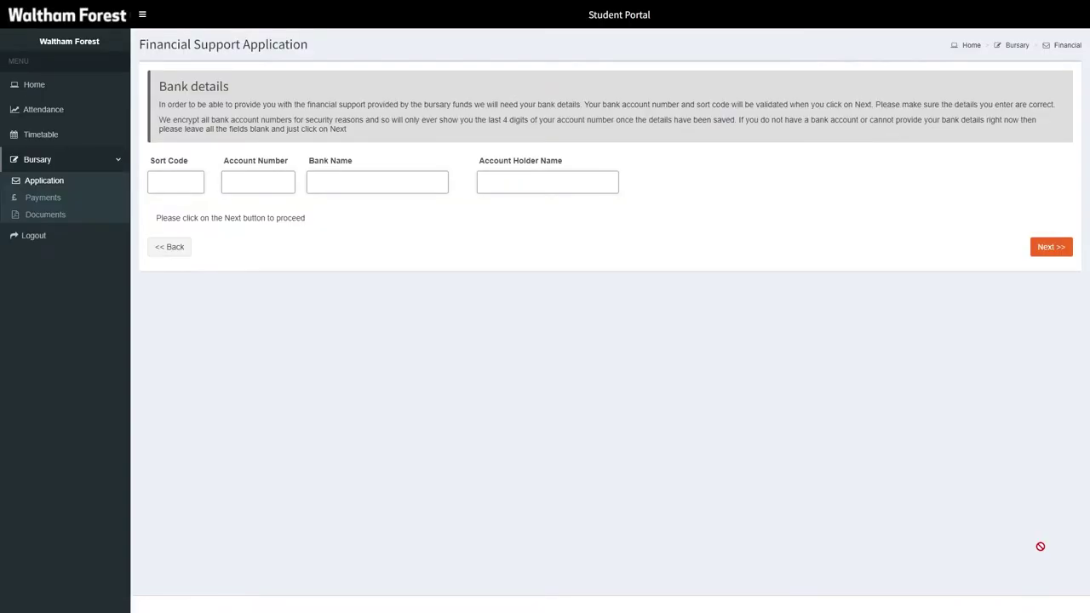
Step: Fill in the sort code and remaining bank fields, then save the bank details
left_click(173, 185)
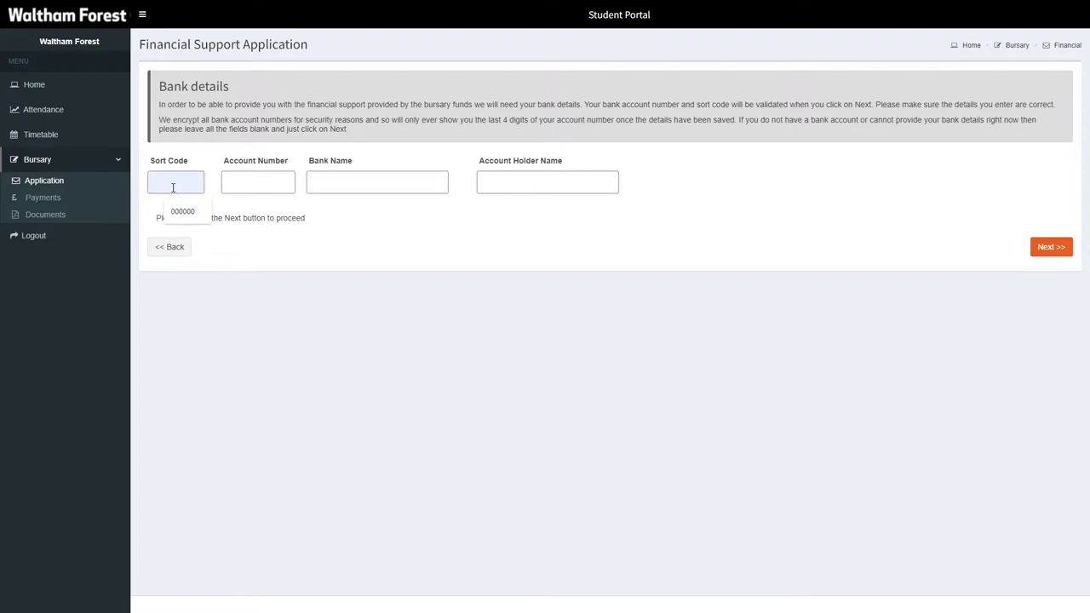
type("000000")
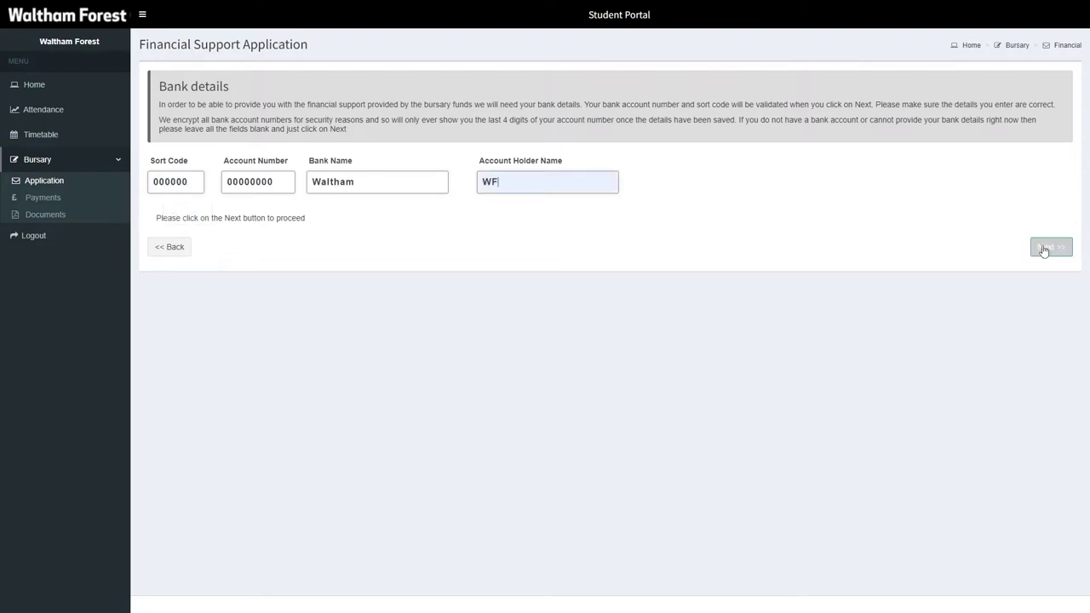
left_click(1044, 248)
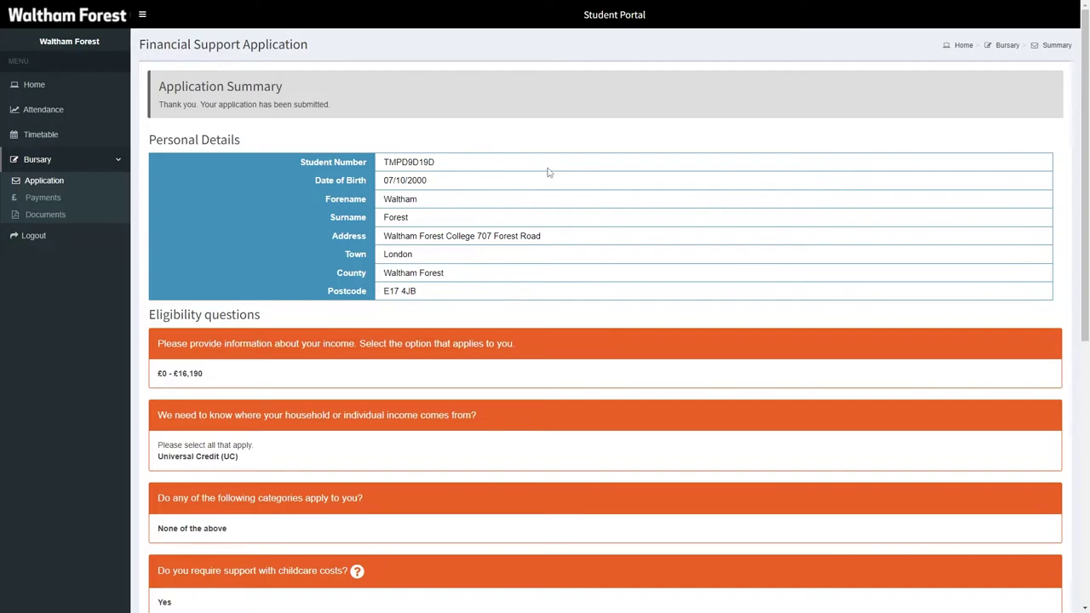
Step: Agree to the declaration on the summary, paste in the signee's name and submit
left_click_drag(1081, 144, 1080, 410)
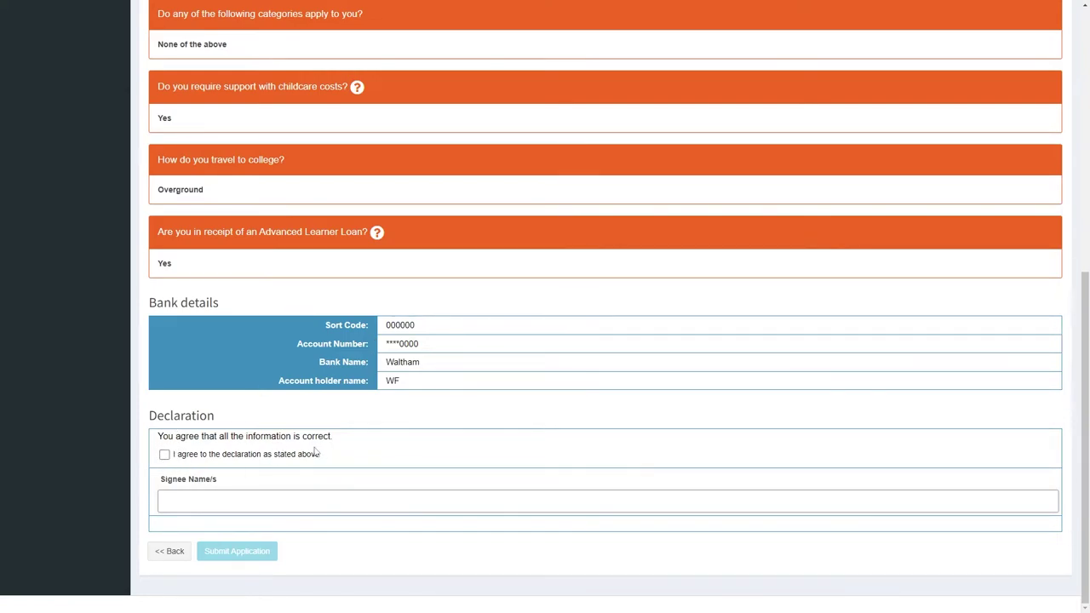
left_click(165, 455)
left_click(216, 498)
type("Waltham Forest")
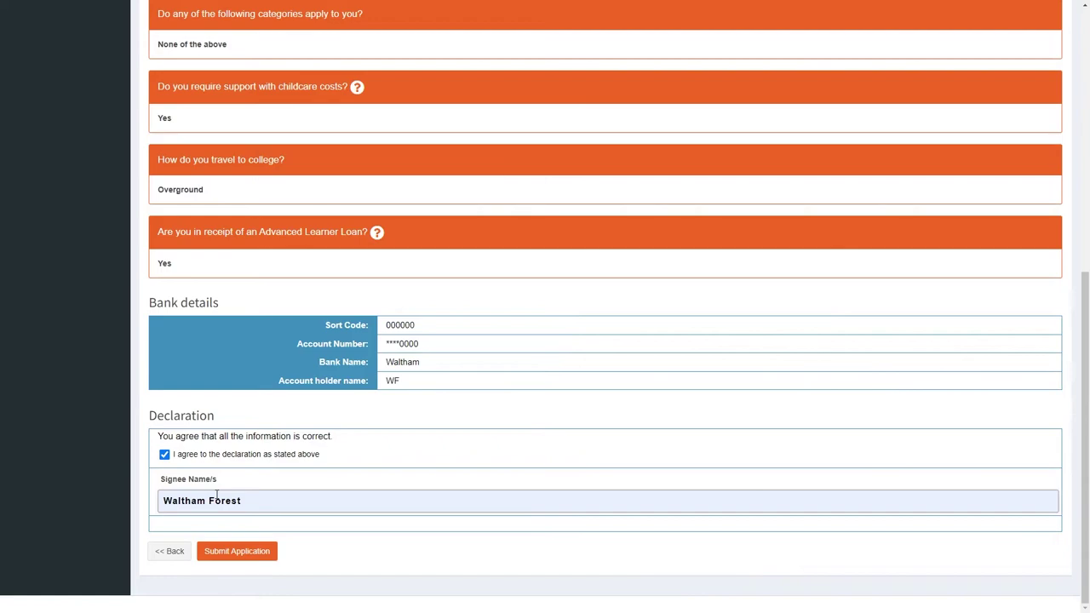
left_click(238, 552)
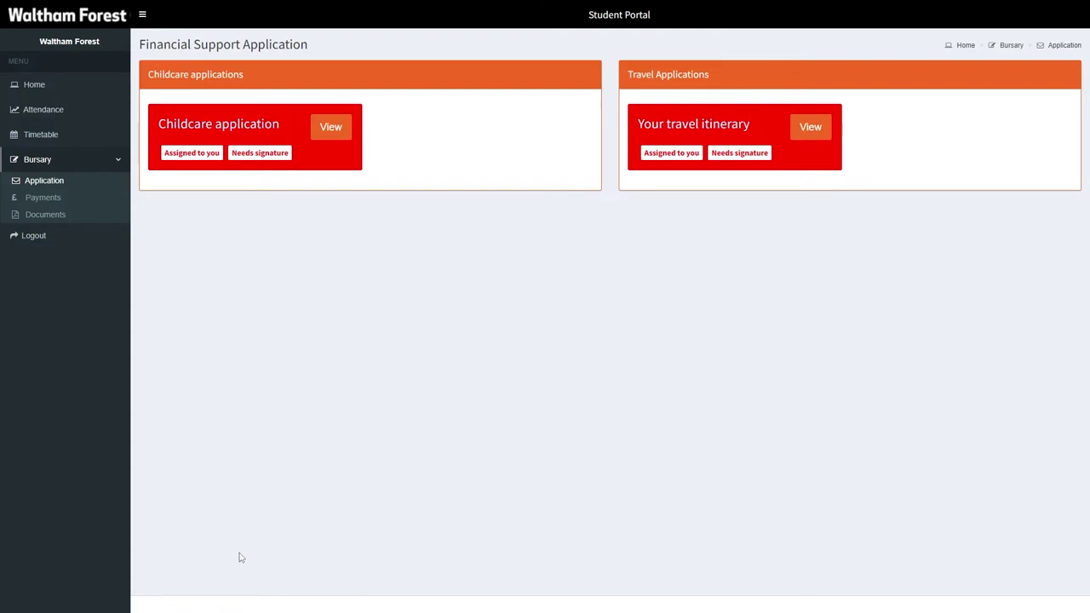
Step: From the home page, open the Childcare application, start it, and sign and finish it
left_click(34, 88)
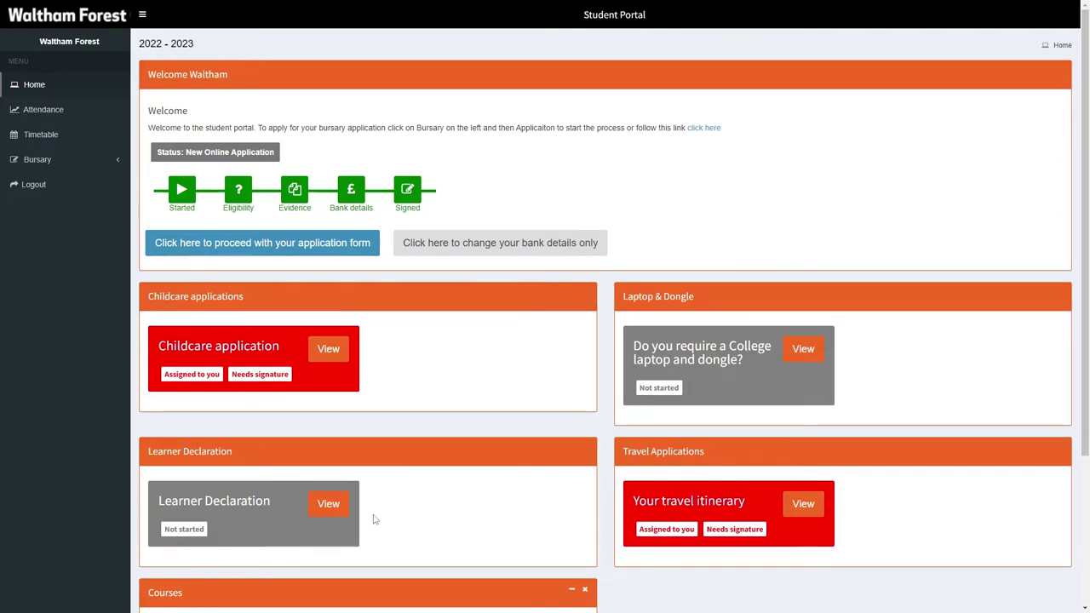
left_click(330, 351)
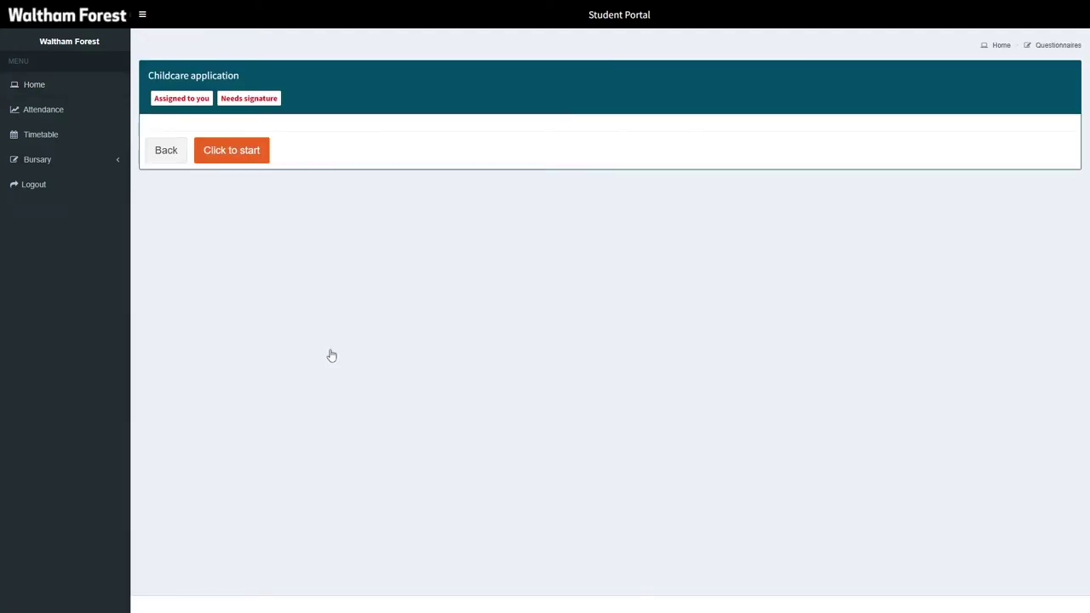
left_click(228, 160)
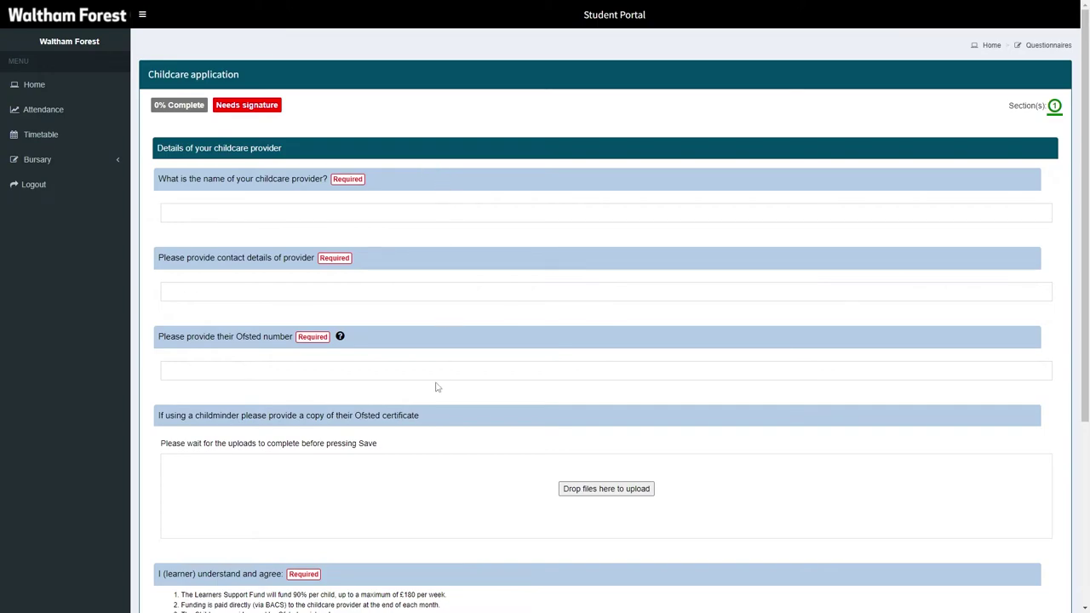
scroll(1067, 216, "down", 3)
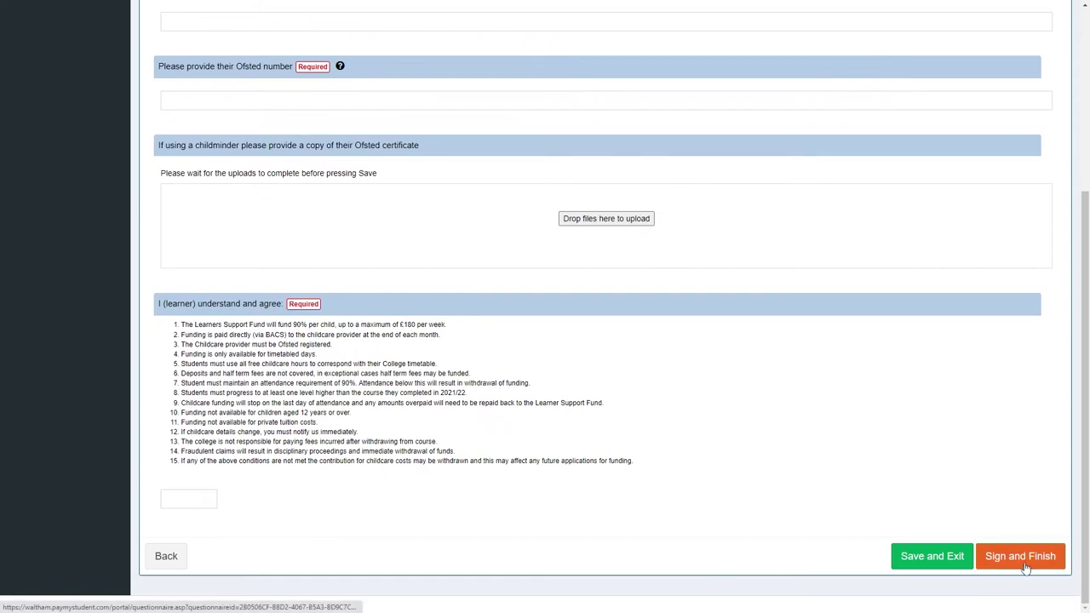
left_click(1019, 556)
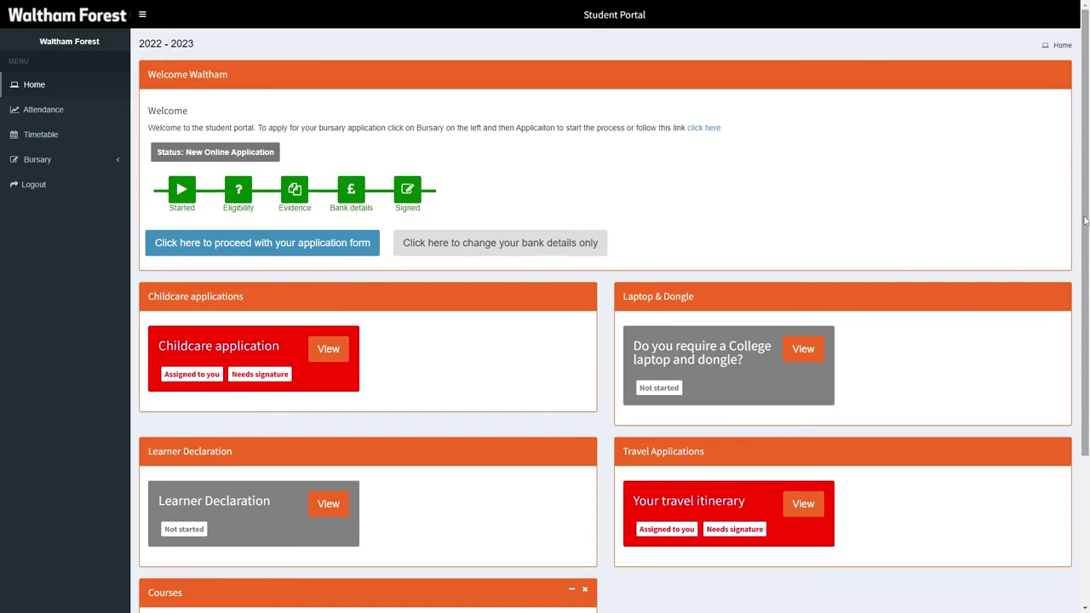
scroll(1084, 220, "down", 3)
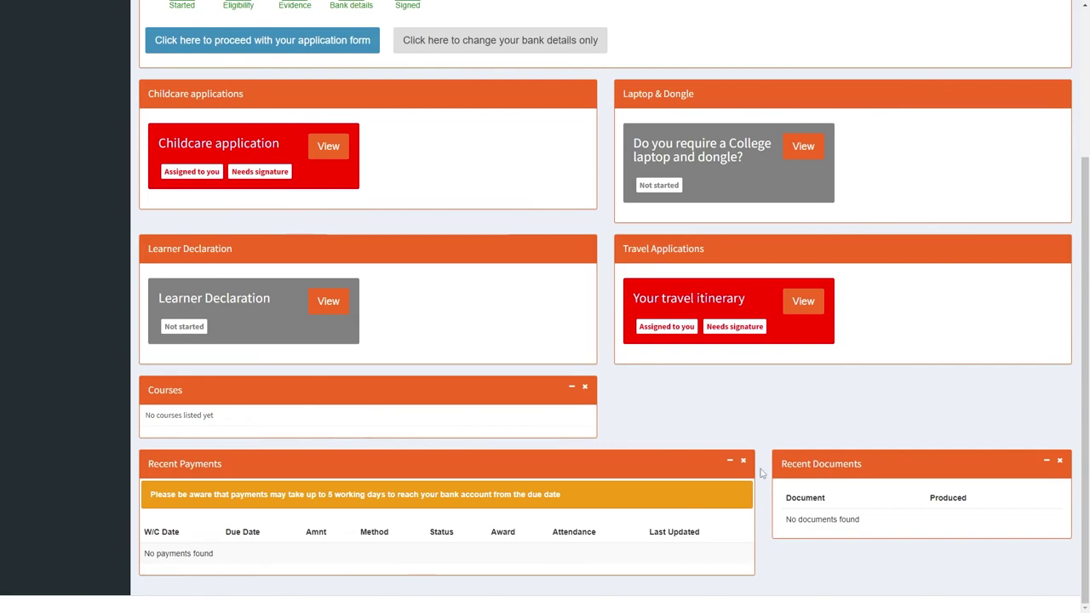
scroll(760, 460, "up", 3)
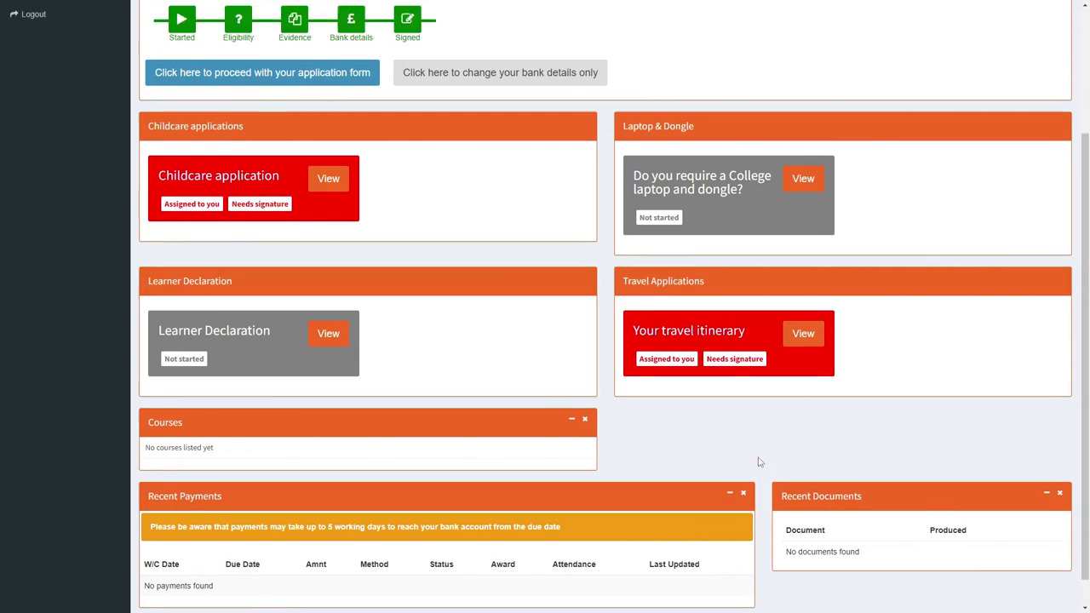